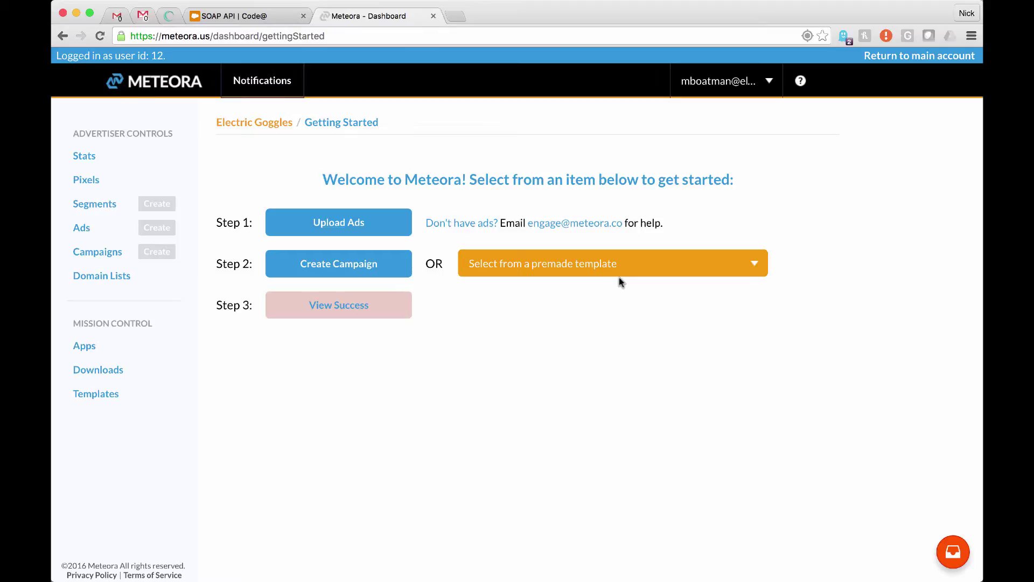
# Open google.com in a new browser tab and search for "shoes"
pyautogui.click(456, 16)
pyautogui.write('google.com')
pyautogui.press('Return')
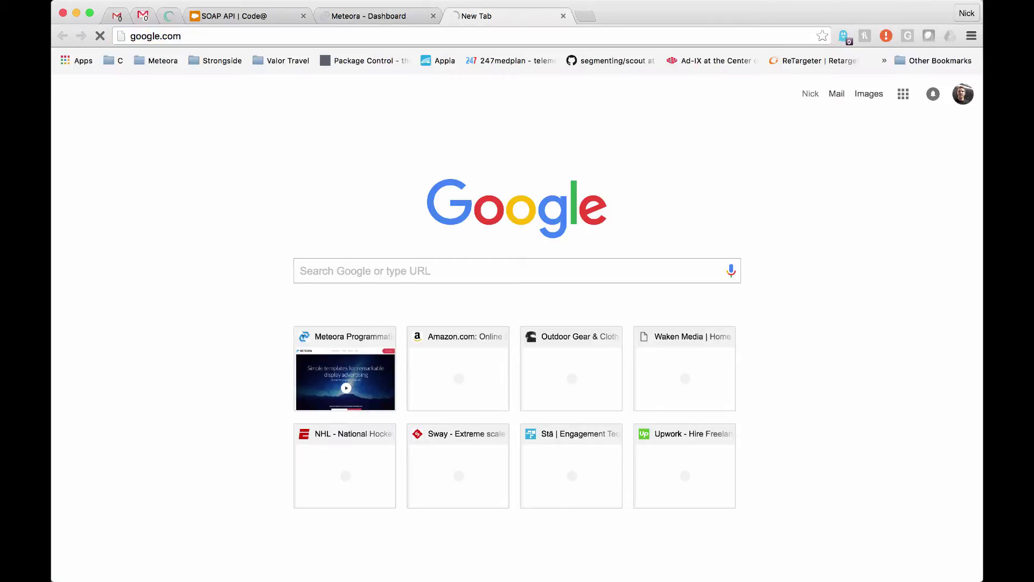
pyautogui.write('shoes')
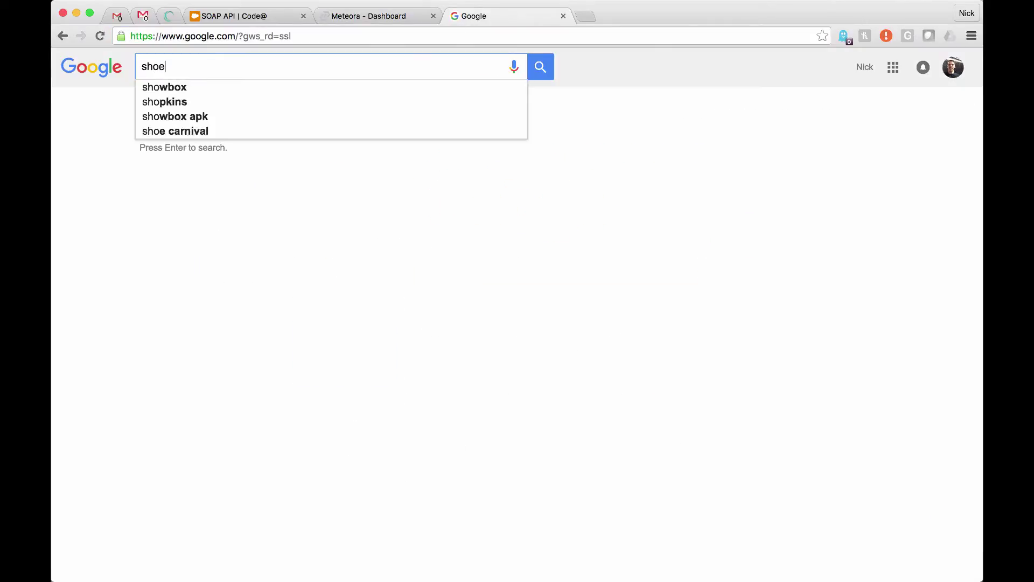
pyautogui.press('Return')
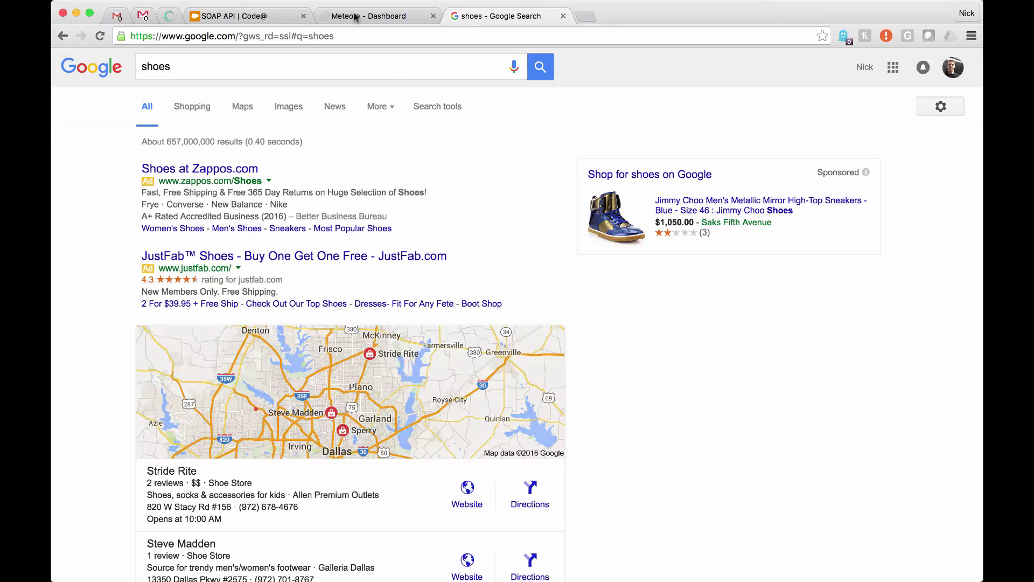
# Examine the search term in the results page's address and the listings below, and close the Google tab
pyautogui.moveTo(335, 35); pyautogui.dragTo(310, 36)
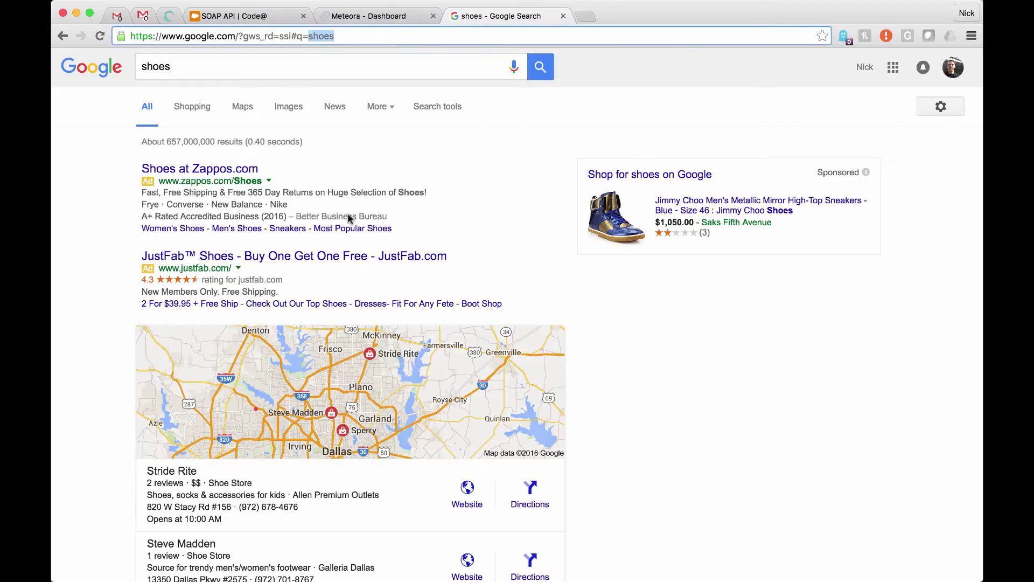
pyautogui.scroll(-3, 653, 253)
pyautogui.scroll(-4, 653, 249)
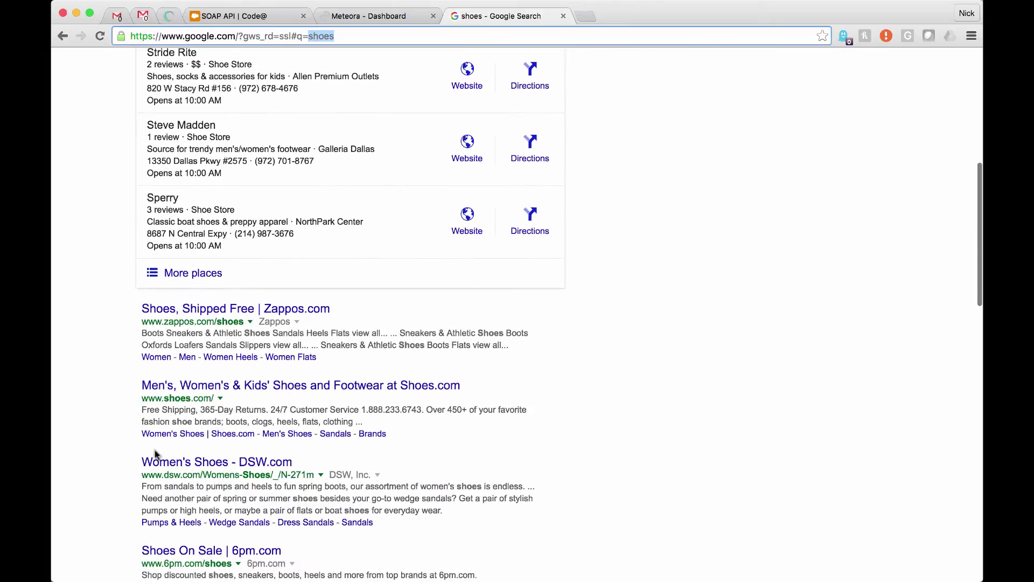
pyautogui.scroll(-2, 154, 451)
pyautogui.scroll(-3, 316, 433)
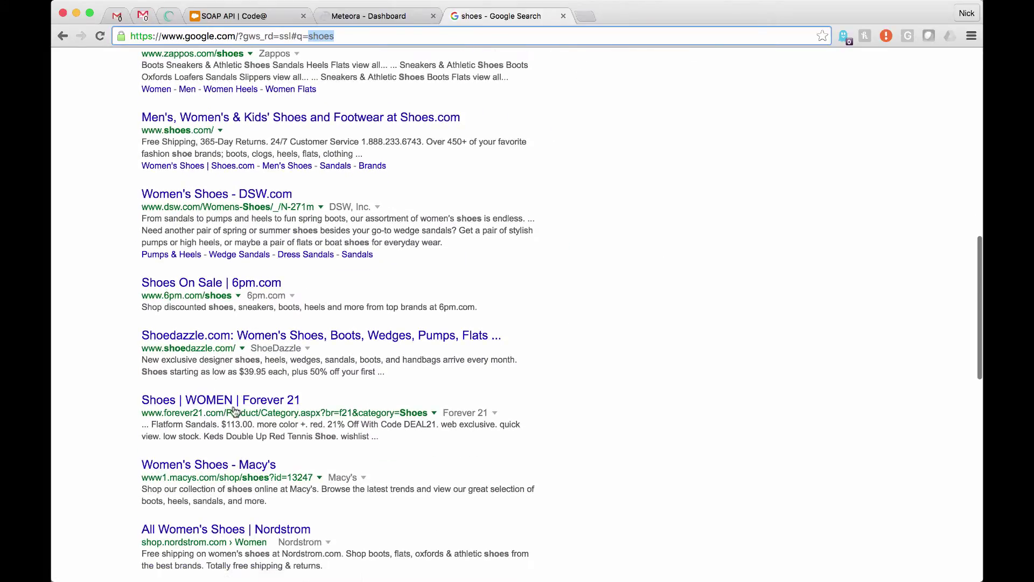
pyautogui.scroll(-2, 364, 352)
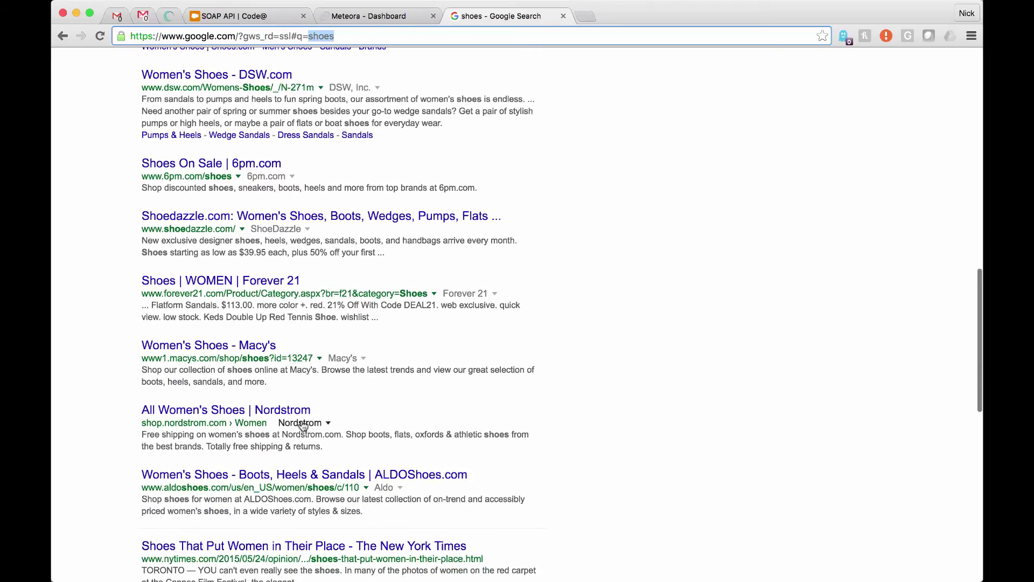
pyautogui.scroll(4, 302, 424)
pyautogui.scroll(10, 302, 425)
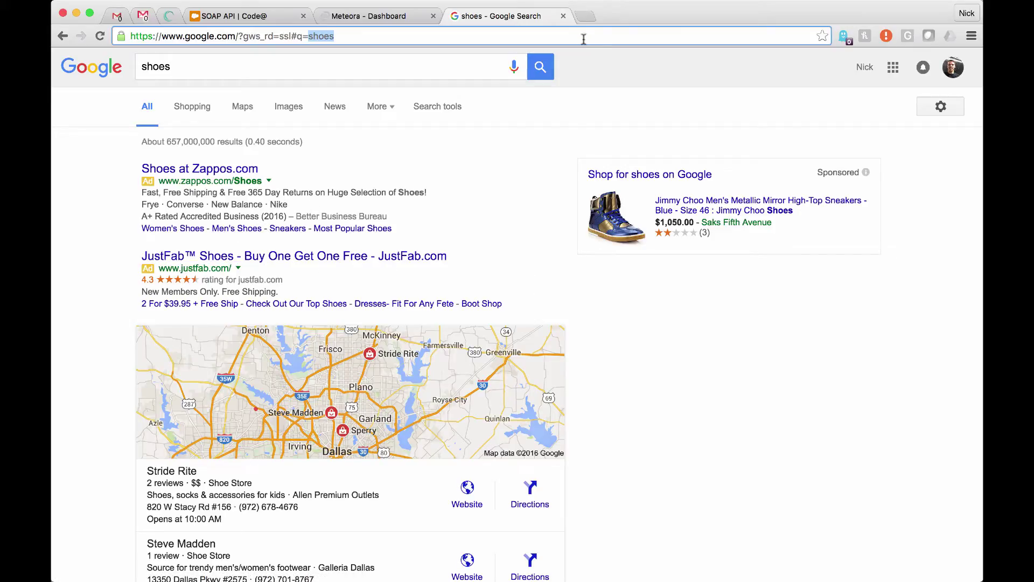
pyautogui.click(562, 16)
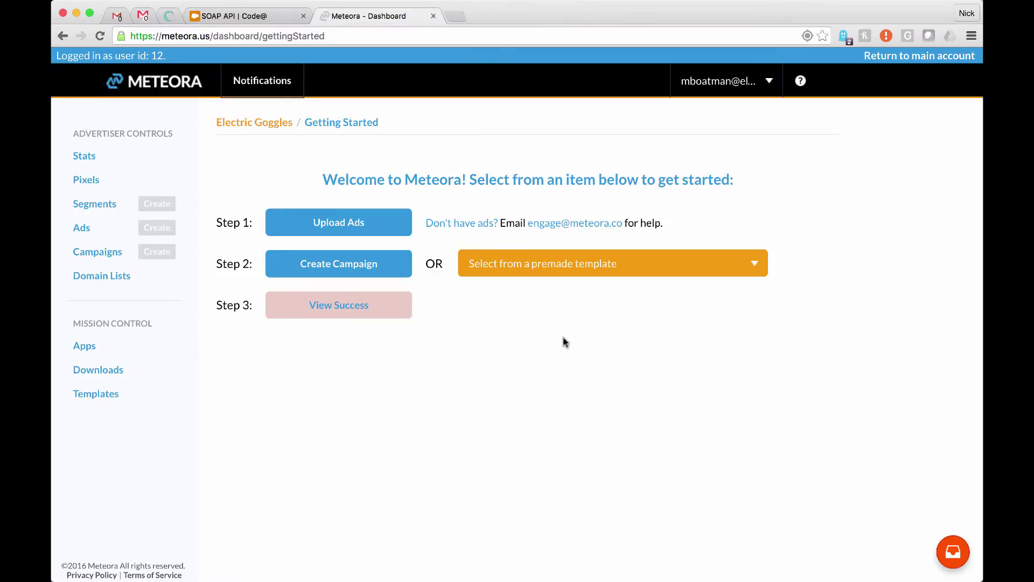
pyautogui.click(505, 264)
pyautogui.click(483, 202)
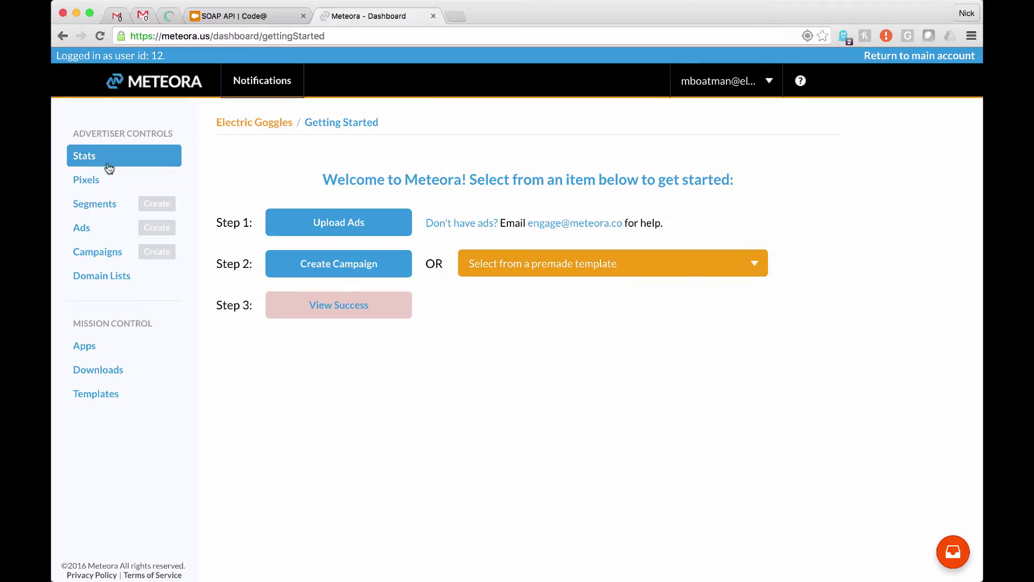
pyautogui.click(581, 261)
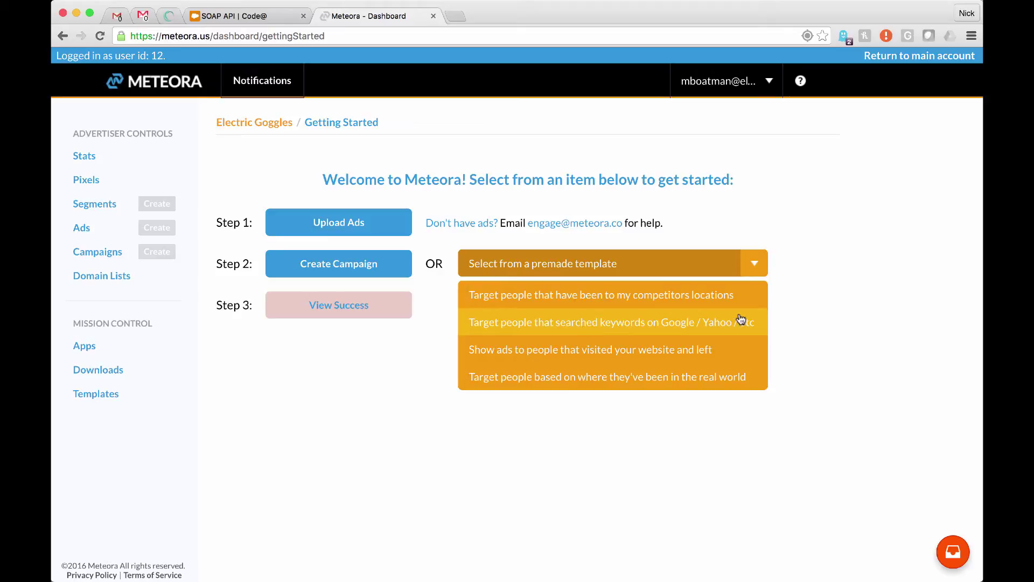
pyautogui.click(403, 351)
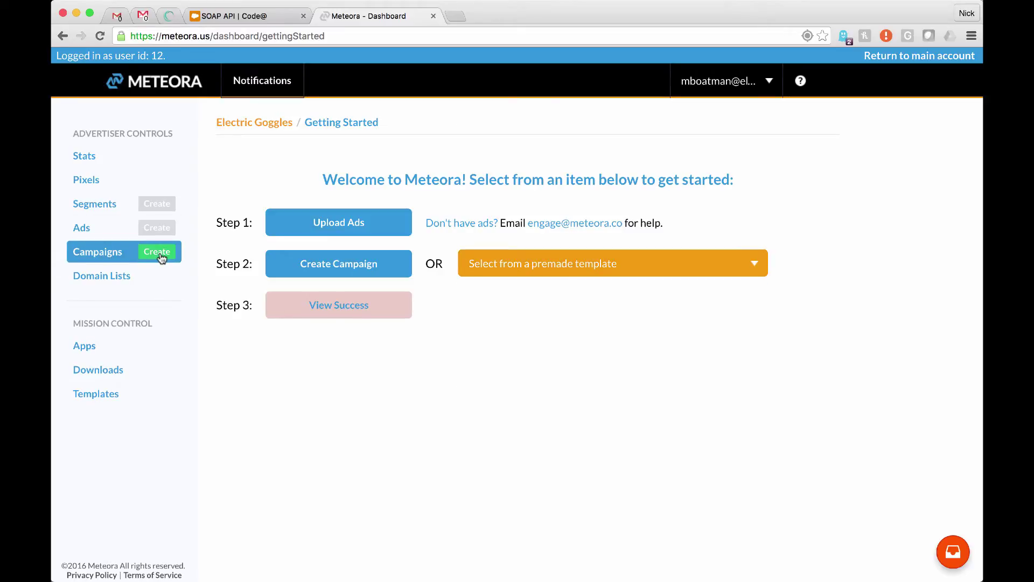
# Start a new campaign and select the "General ads" ad group for it
pyautogui.click(161, 258)
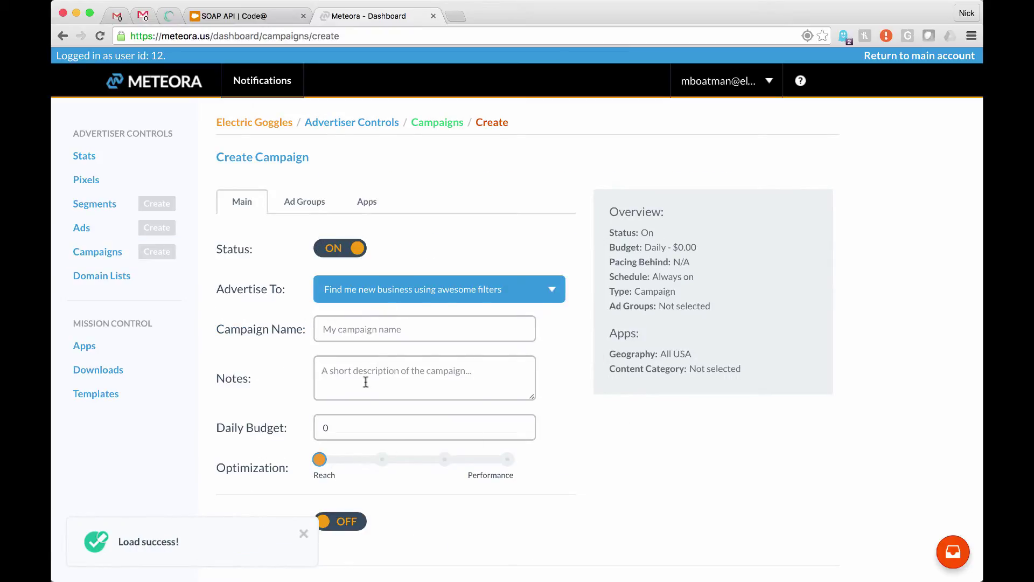
pyautogui.click(312, 203)
pyautogui.click(224, 280)
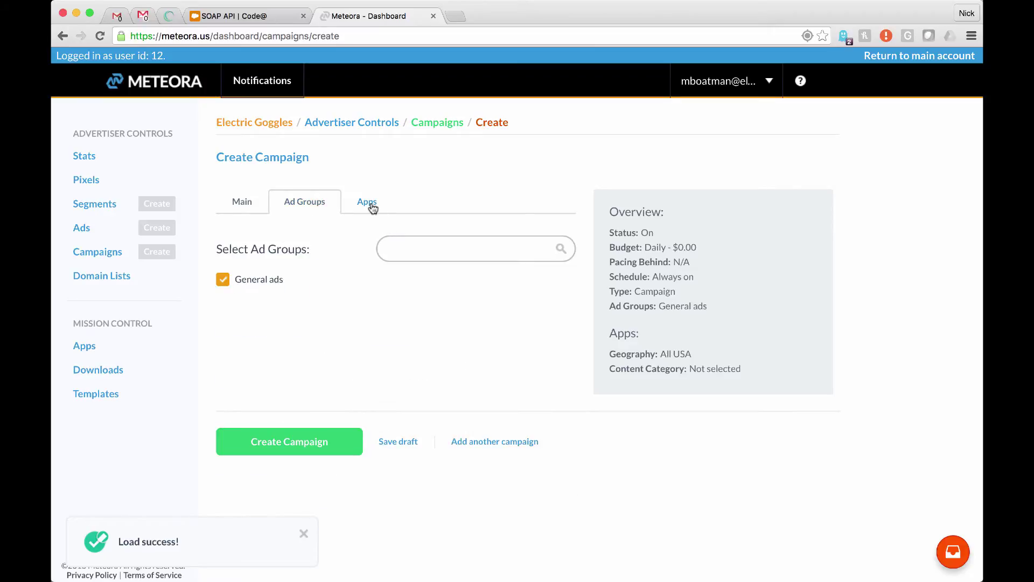
# Add the Search retargeting app to the new campaign's apps
pyautogui.click(371, 204)
pyautogui.scroll(-3, 350, 183)
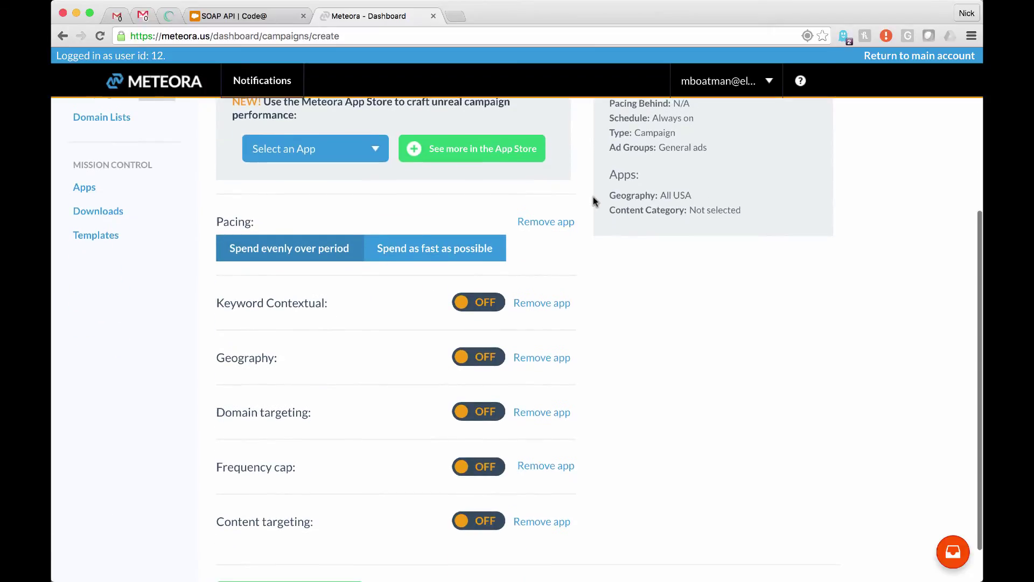
pyautogui.click(339, 162)
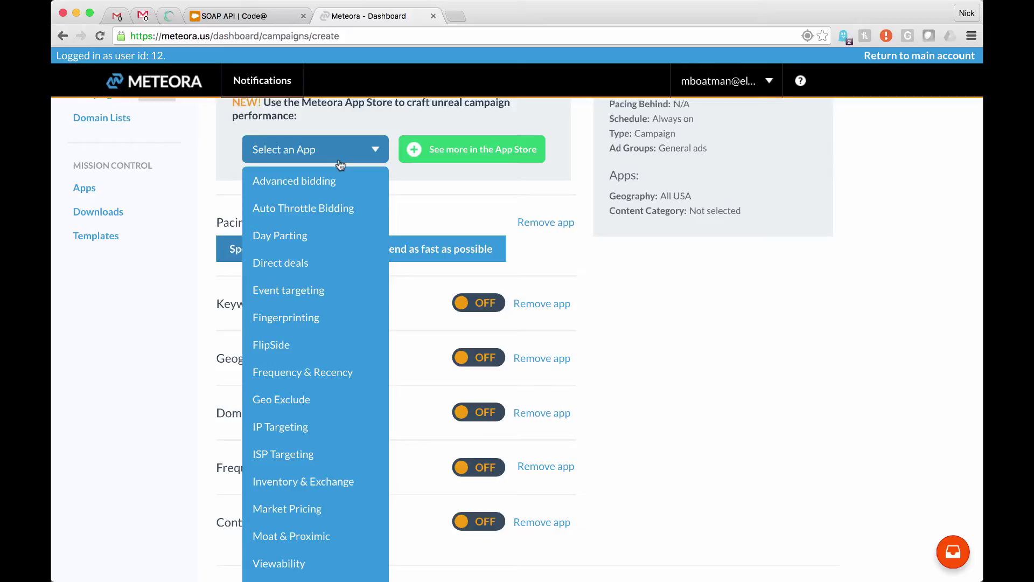
pyautogui.scroll(-5, 351, 285)
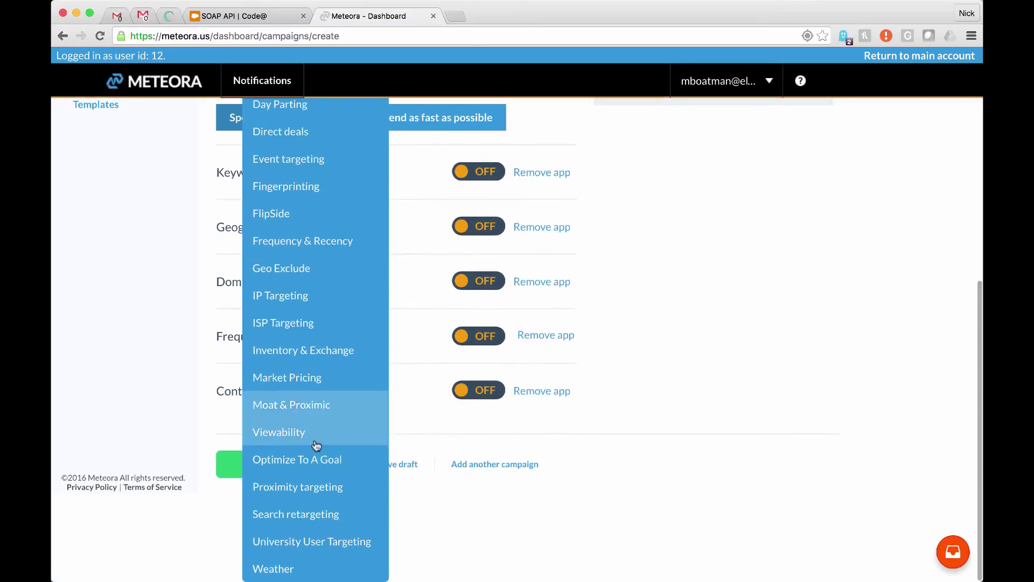
pyautogui.click(334, 508)
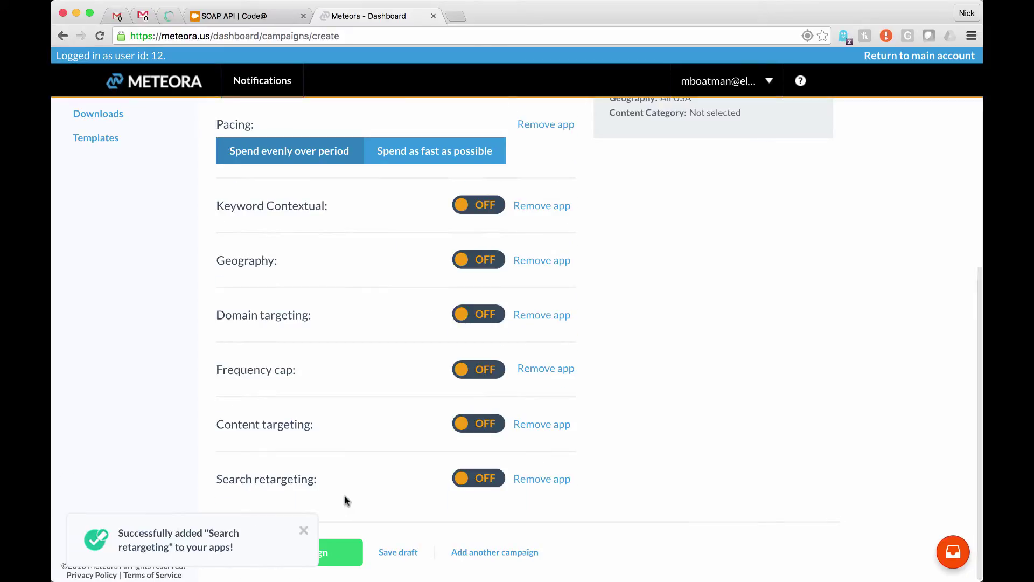
# Turn on Search retargeting and add "shoes" and "nike" as included keywords
pyautogui.click(487, 475)
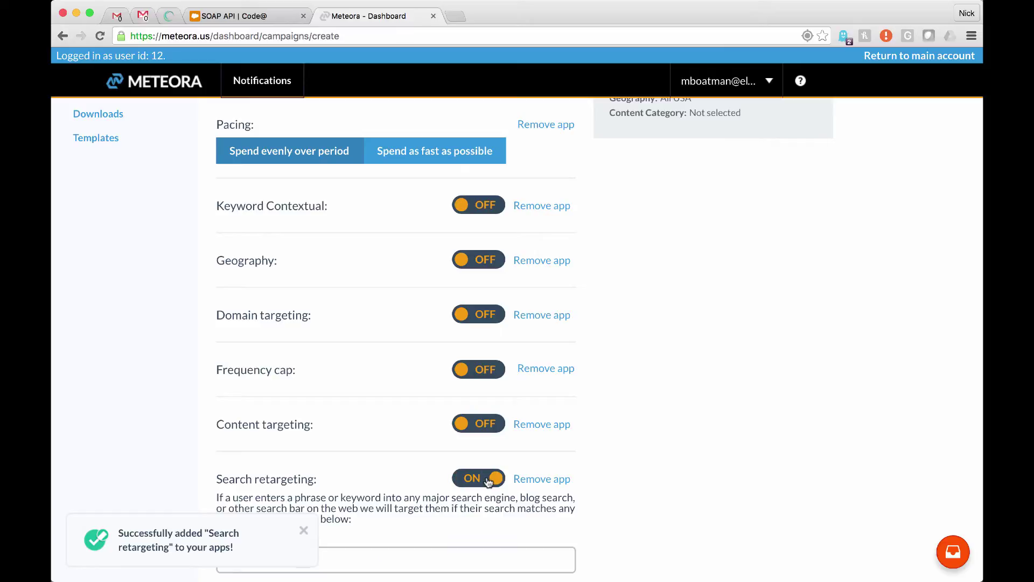
pyautogui.scroll(-5, 777, 396)
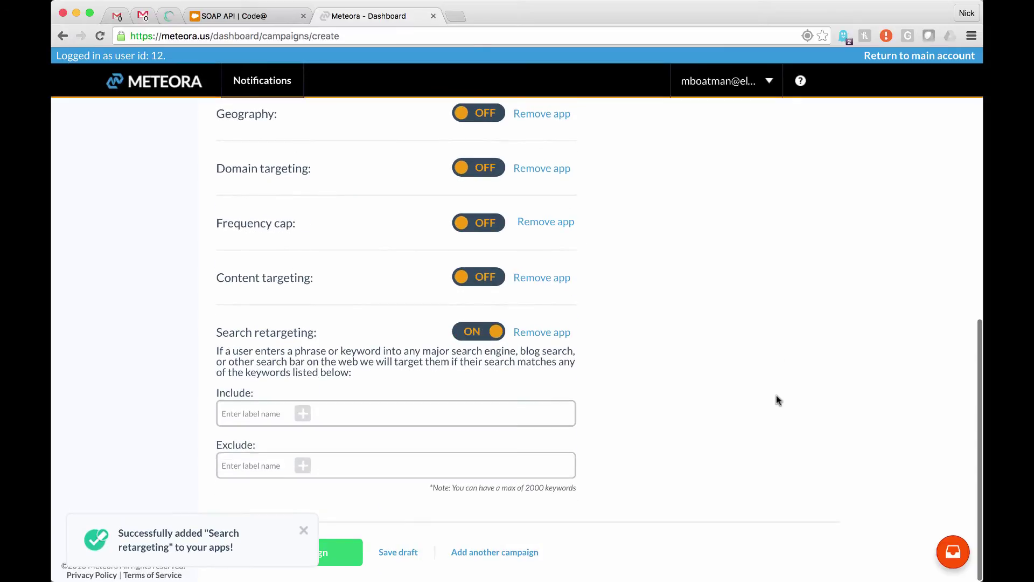
pyautogui.click(226, 413)
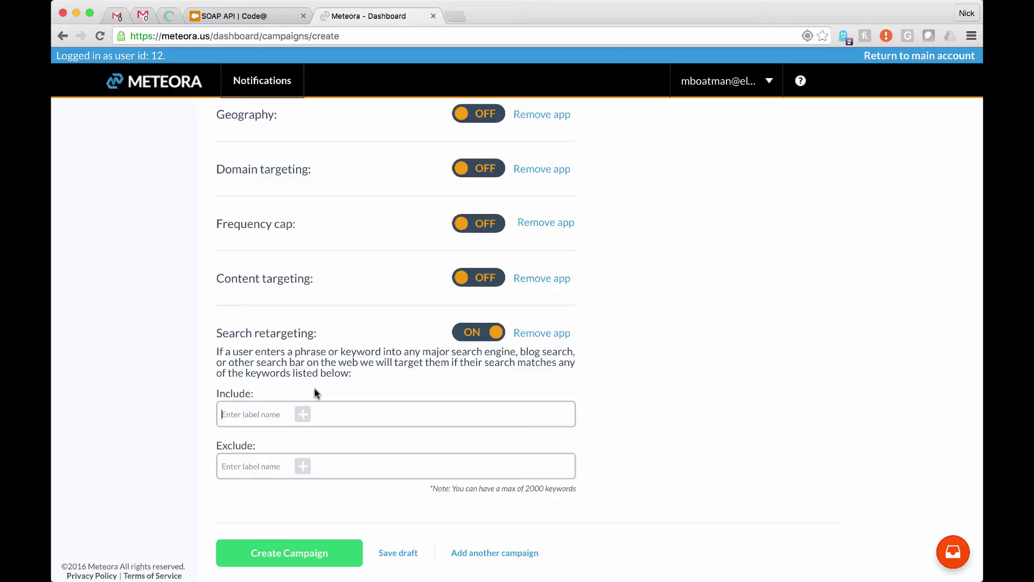
pyautogui.write('shoes')
pyautogui.press('Return')
pyautogui.write('nike')
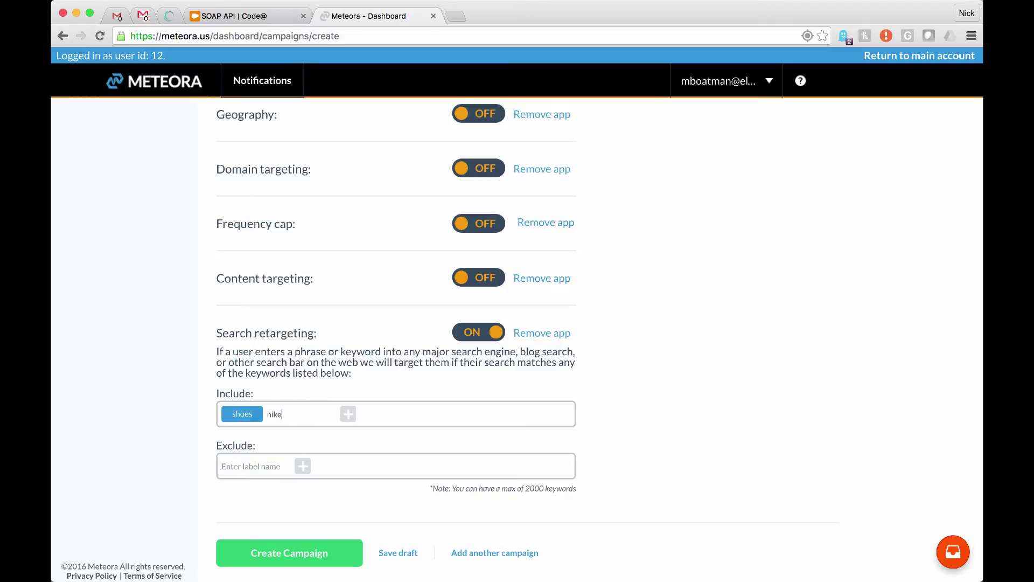
pyautogui.press('Return')
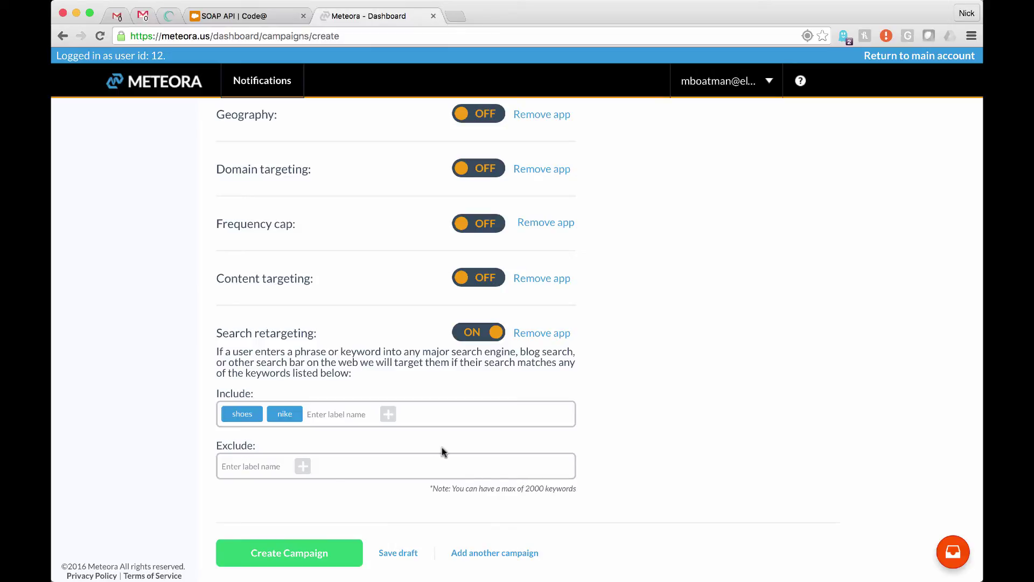
# Add the misspelled keyword "shoese" to the included Search retargeting keywords
pyautogui.moveTo(275, 420)
pyautogui.click(273, 468)
pyautogui.write('shoese')
pyautogui.press('Return')
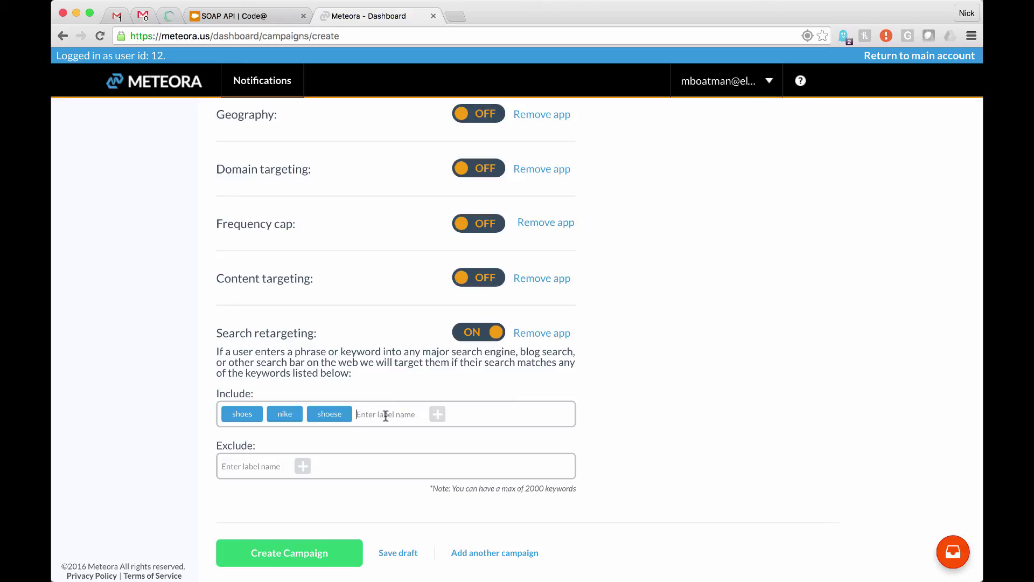
pyautogui.moveTo(376, 203); pyautogui.dragTo(530, 394)
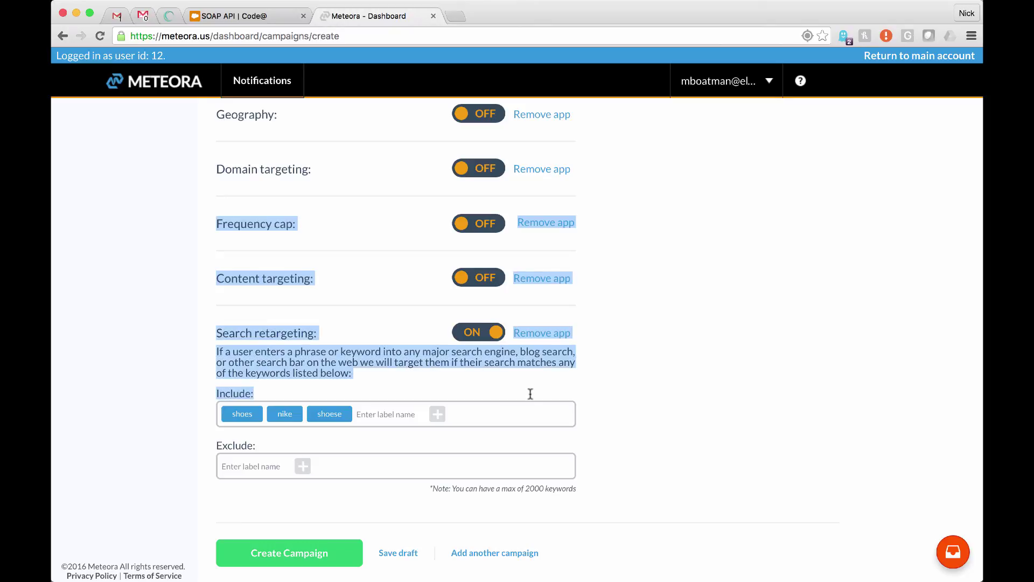
pyautogui.click(530, 394)
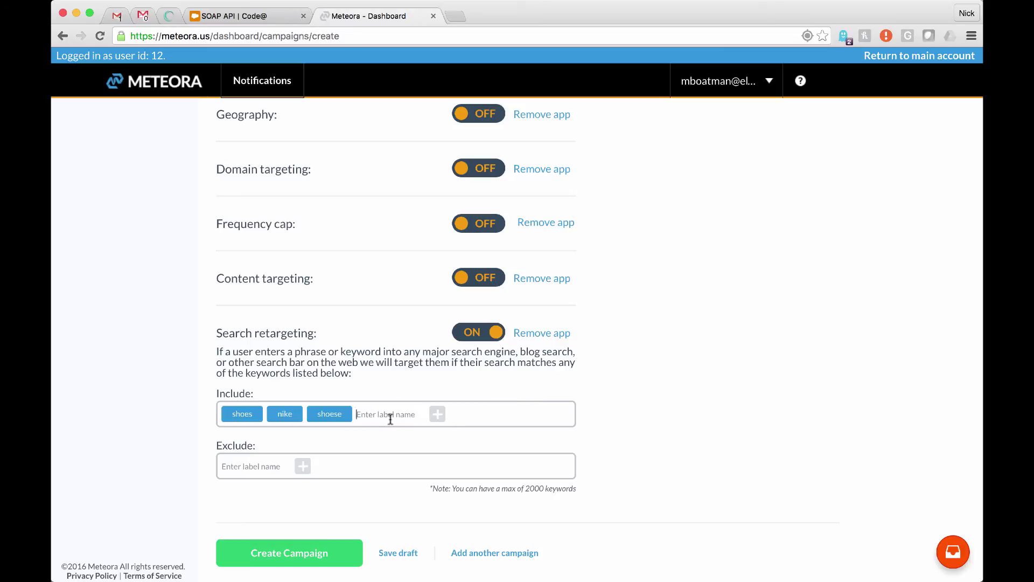
pyautogui.scroll(-1, 390, 419)
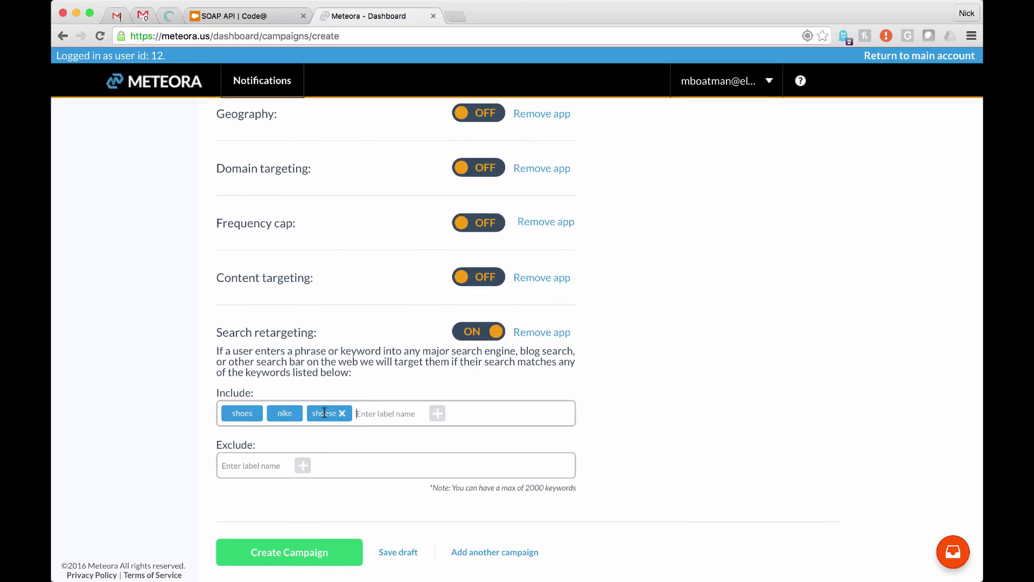